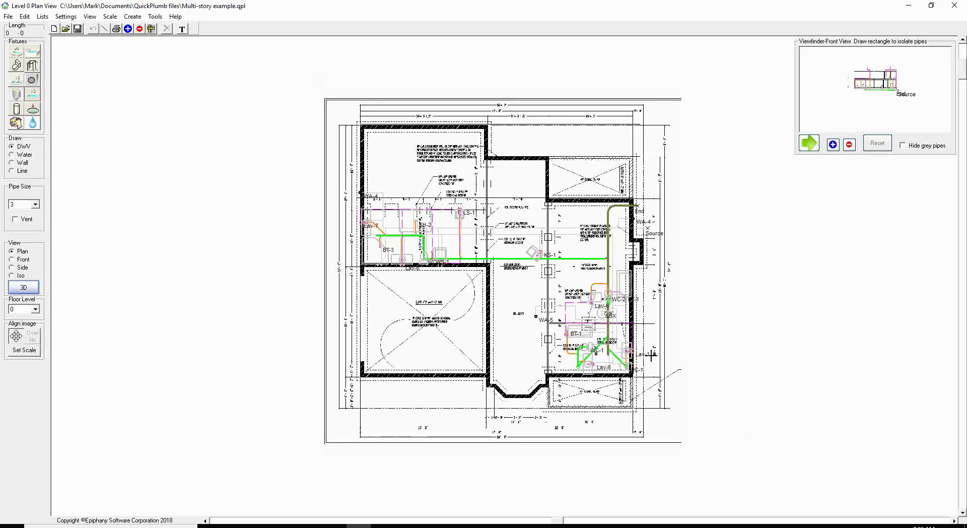
Show the Level 1 floor plan of the pipe layout
scroll(571, 285, up, 1)
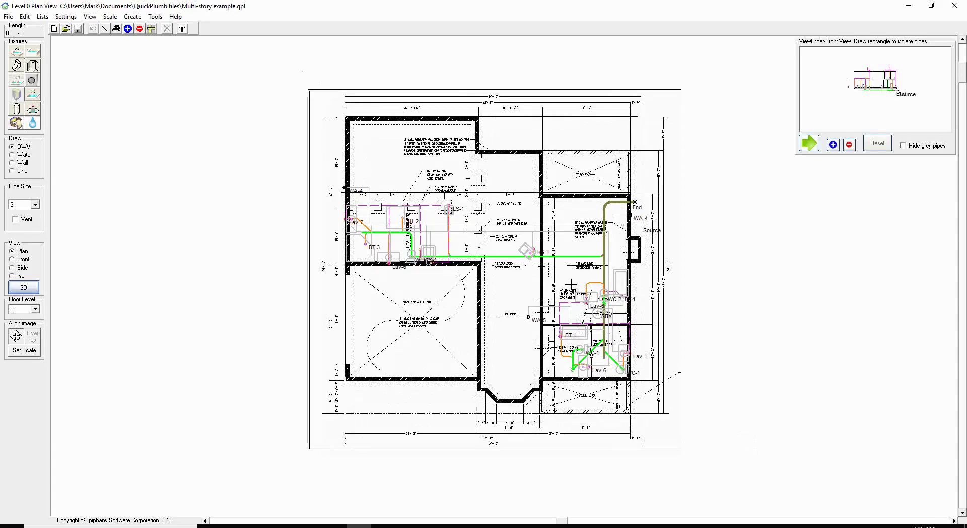
scroll(497, 239, up, 1)
scroll(496, 238, up, 1)
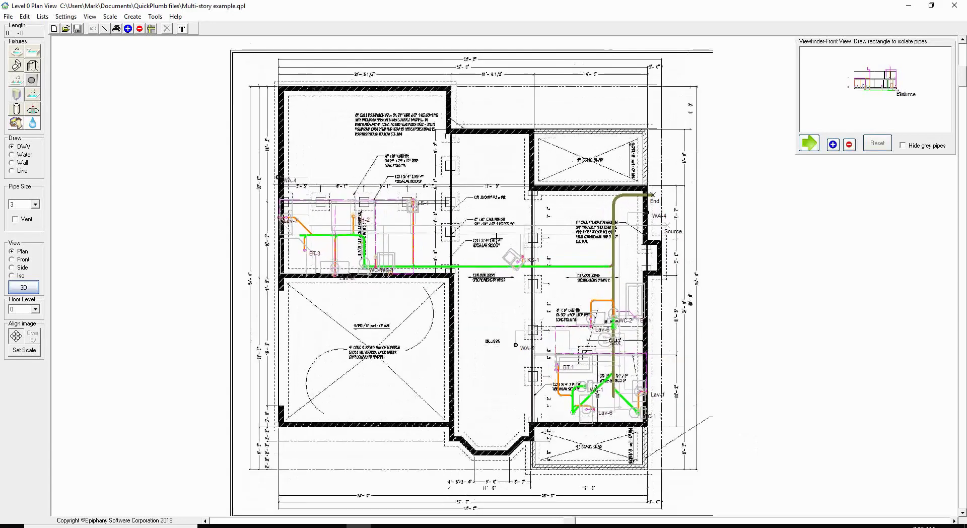
click(29, 313)
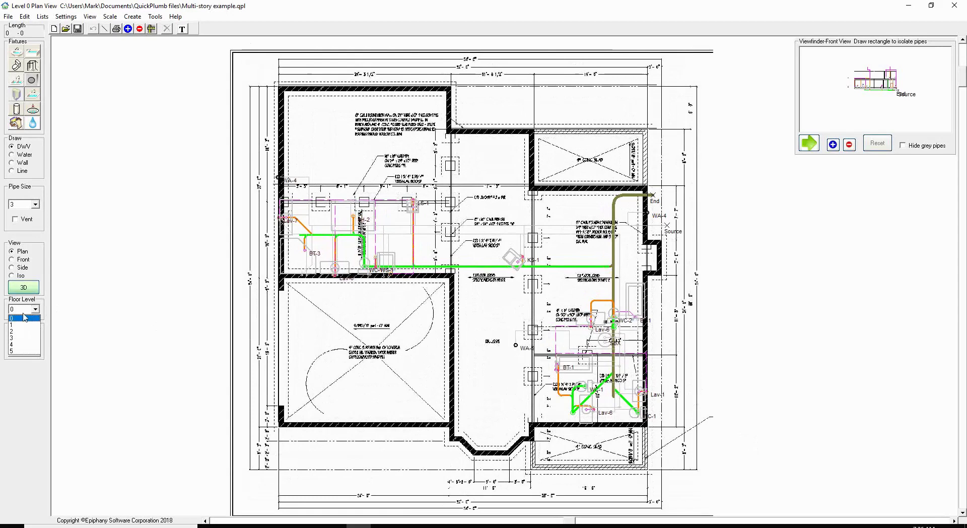
click(24, 325)
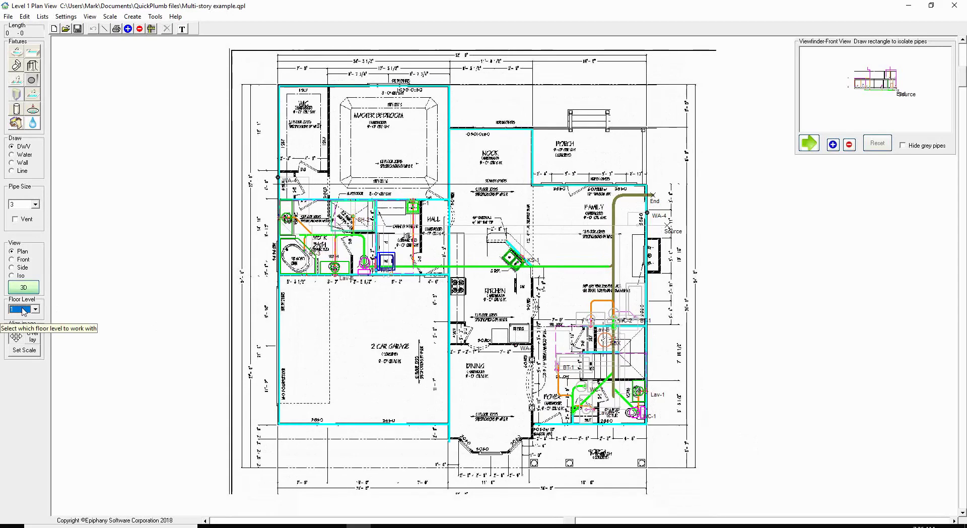
scroll(22, 310, down, 2)
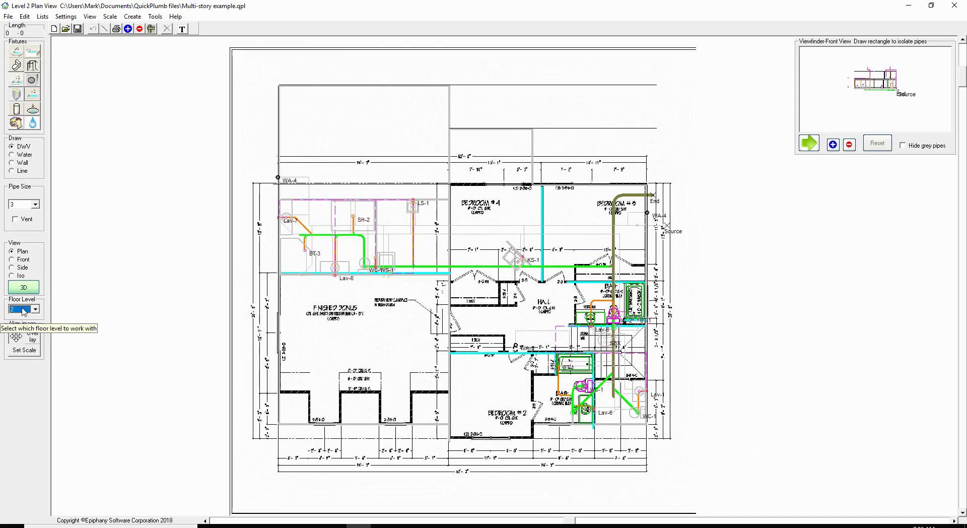
scroll(23, 311, up, 1)
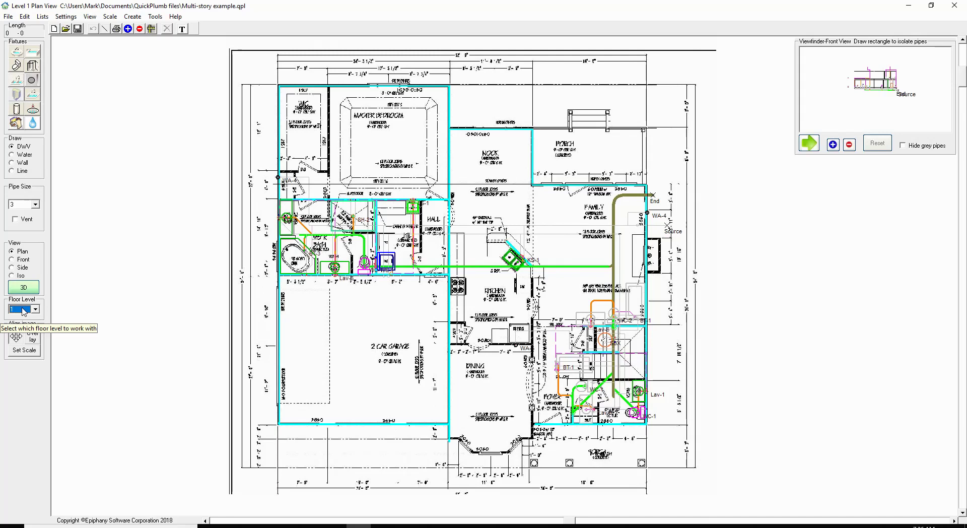
scroll(23, 311, up, 1)
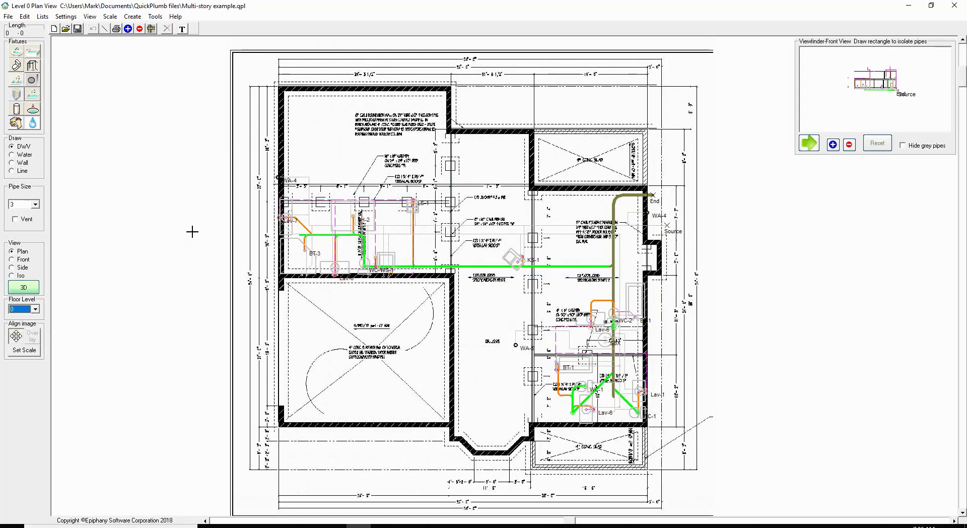
Export the pipe layout to AutoCAD, choosing AutoCAD 2019 as the target
click(8, 18)
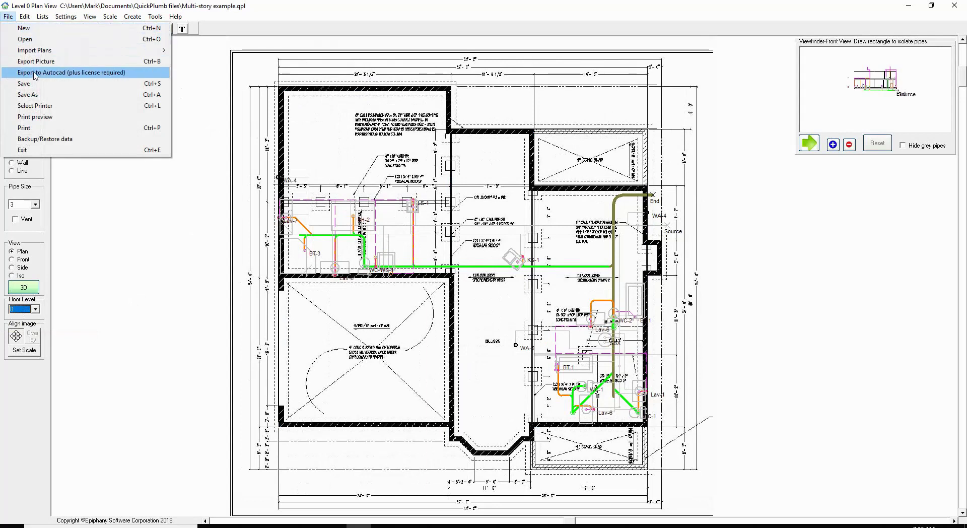
click(36, 73)
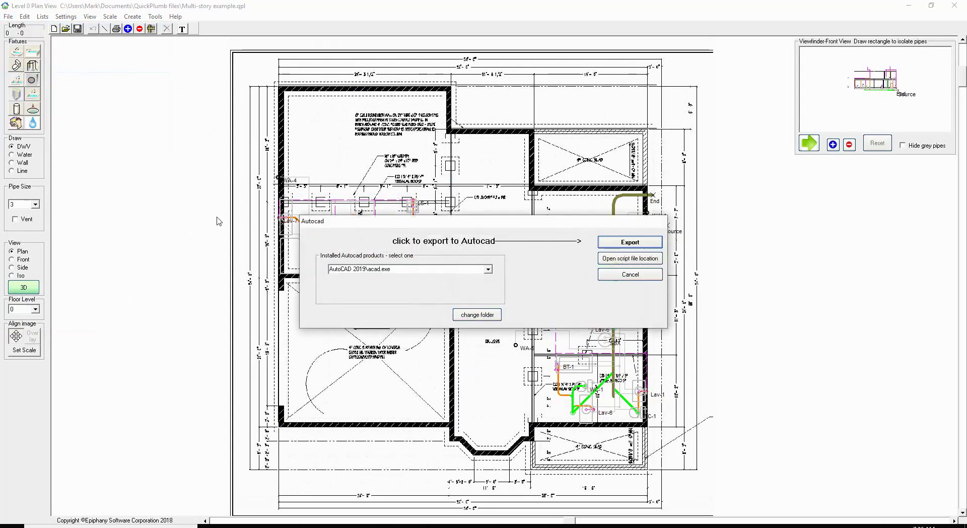
click(631, 242)
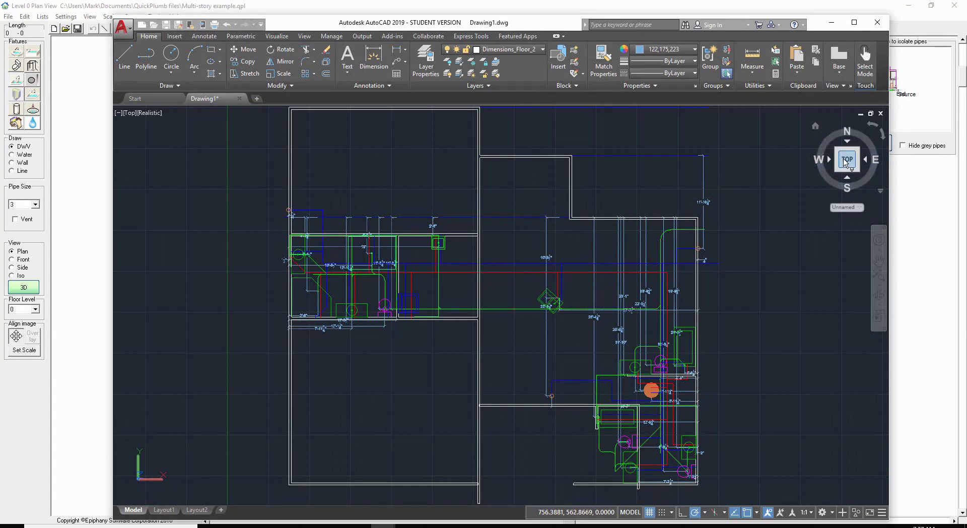
Switch the exported piping to an isometric view and orbit it to another angle
mouse_move(847, 159)
click(858, 150)
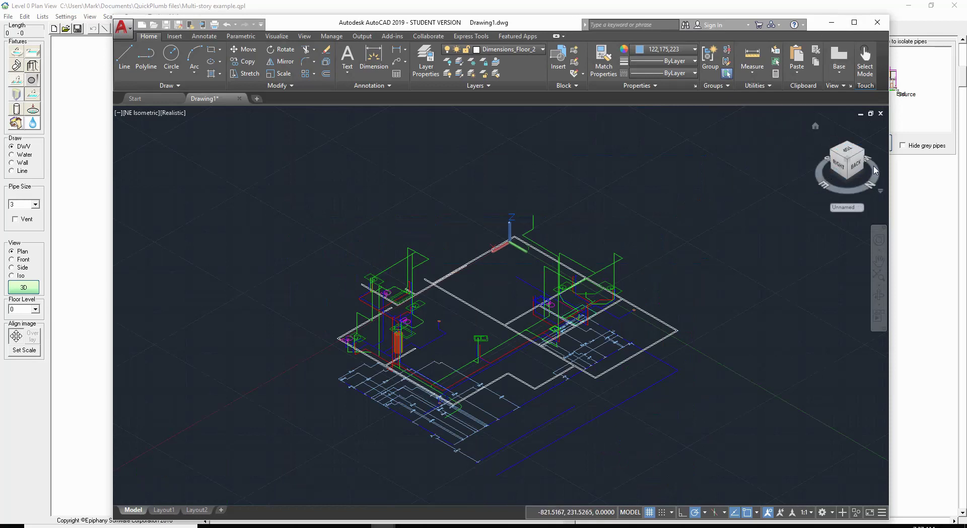
mouse_move(875, 171)
mouse_down()
mouse_move(855, 241)
mouse_move(775, 274)
mouse_move(766, 301)
mouse_move(810, 339)
mouse_move(733, 459)
mouse_up()
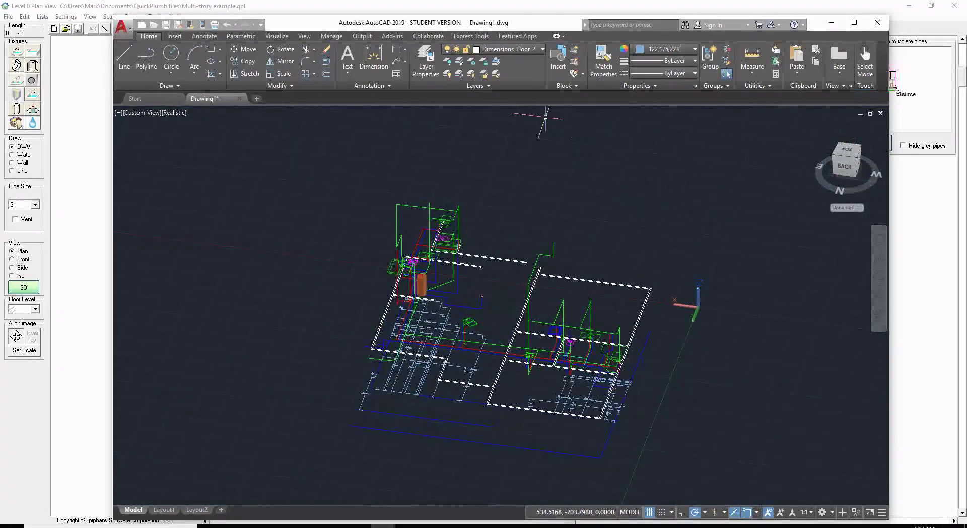
click(543, 49)
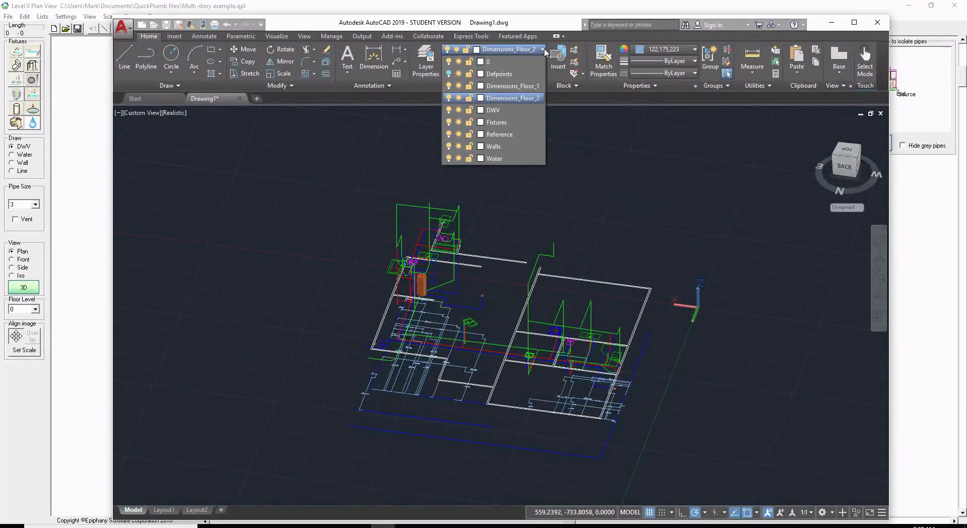
Make Fixtures the current layer, keeping it switched on after toggling its visibility
click(498, 123)
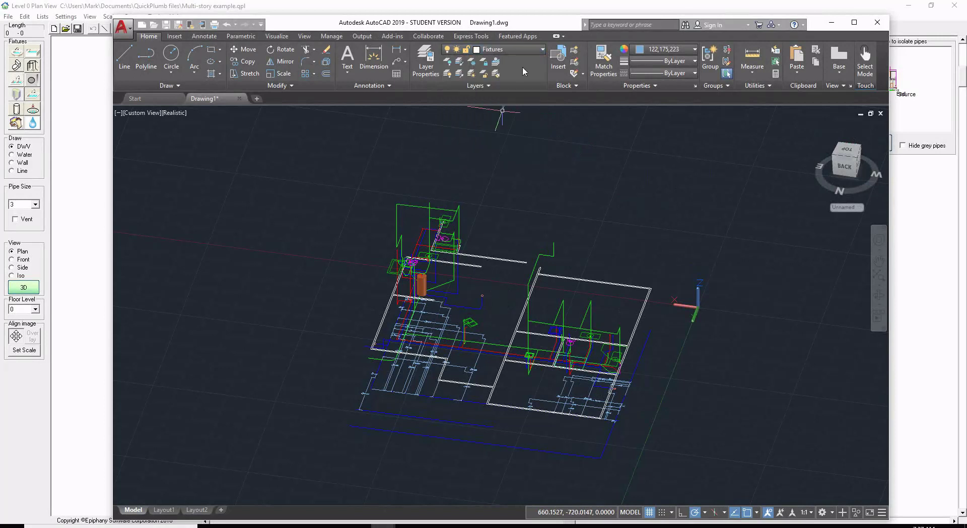
click(531, 50)
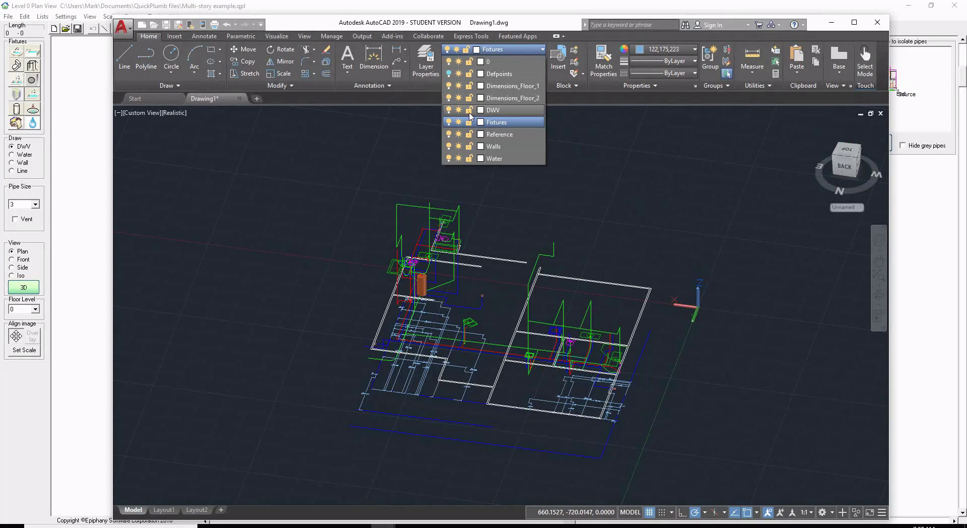
click(447, 123)
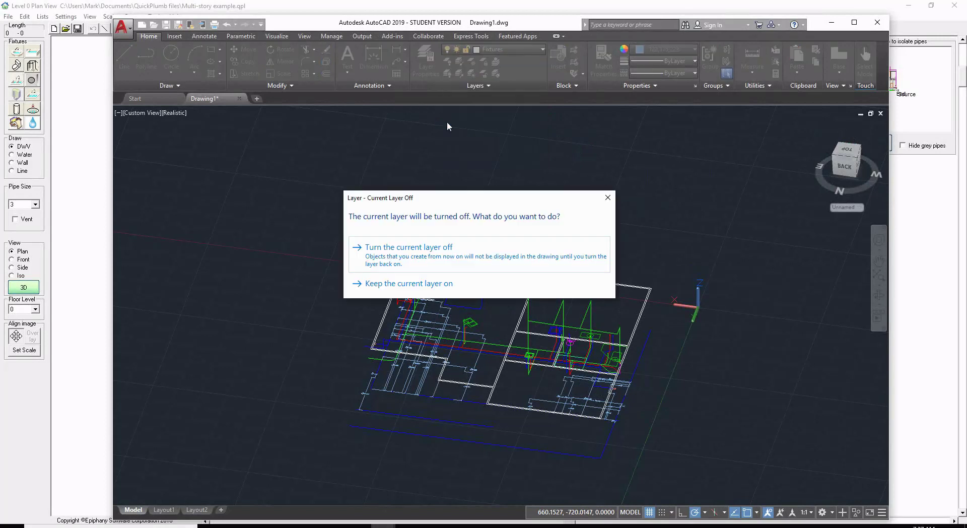
click(399, 249)
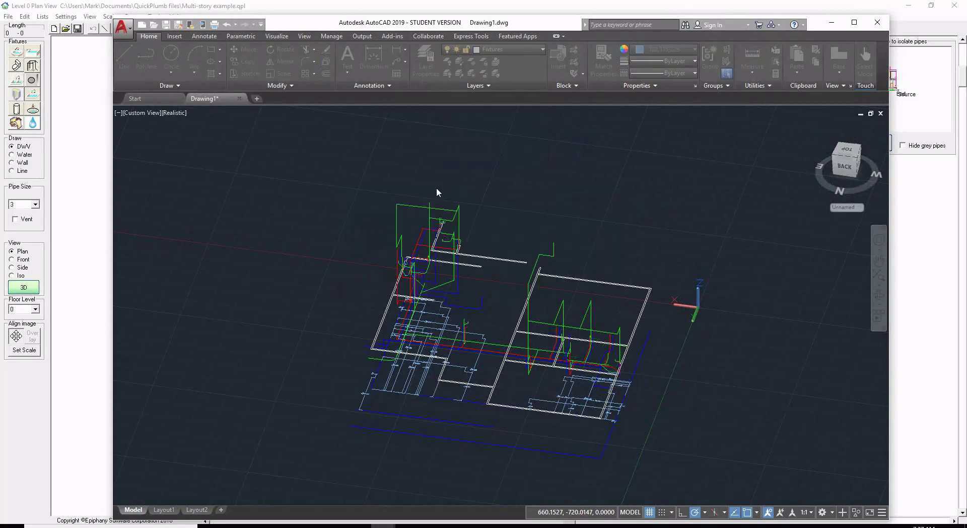
click(543, 49)
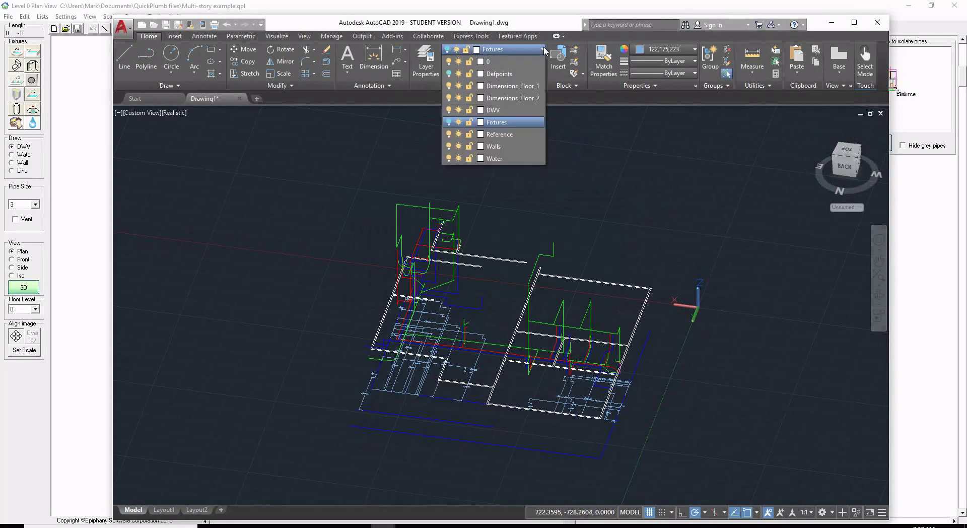
click(449, 122)
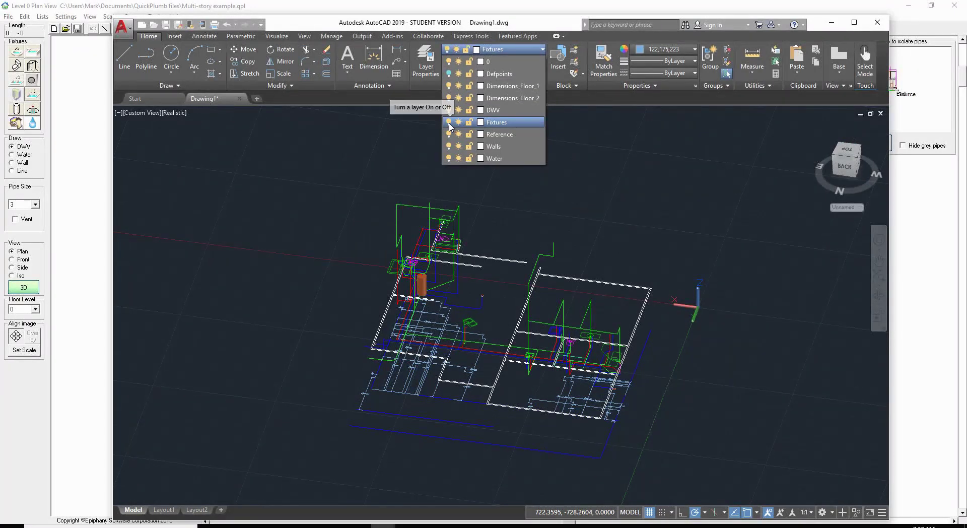
click(449, 123)
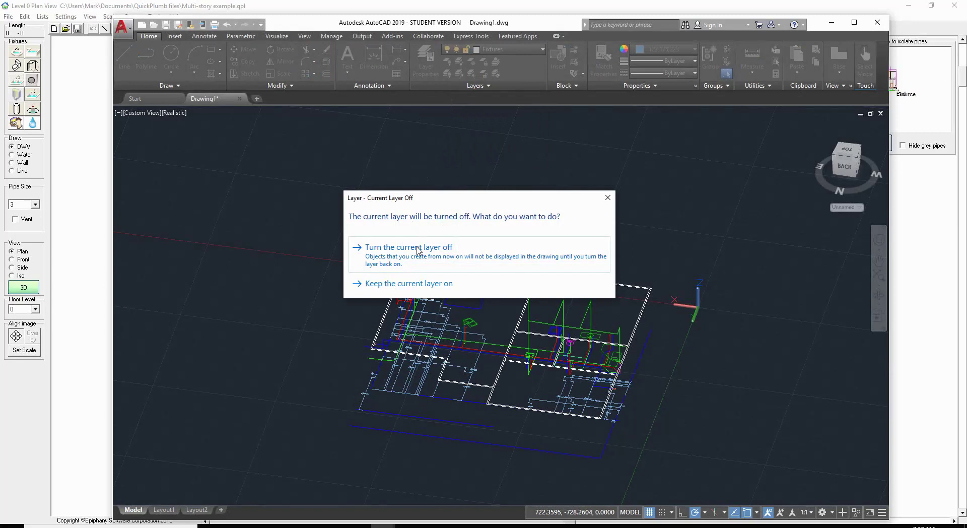
click(407, 284)
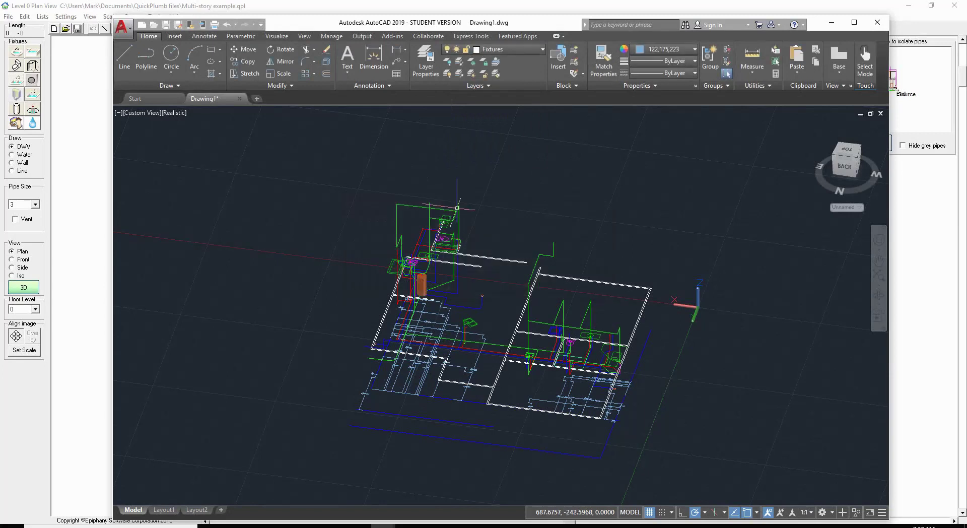
click(543, 49)
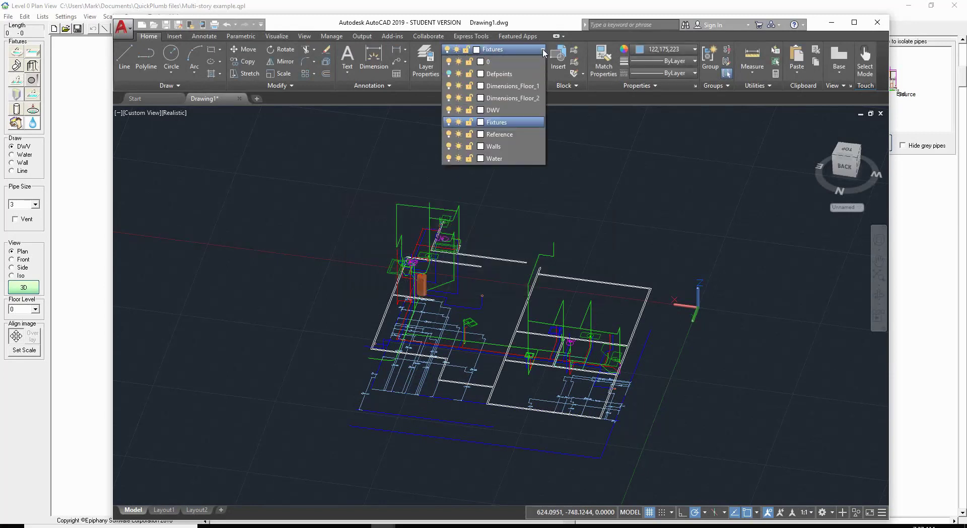
click(448, 110)
click(448, 110)
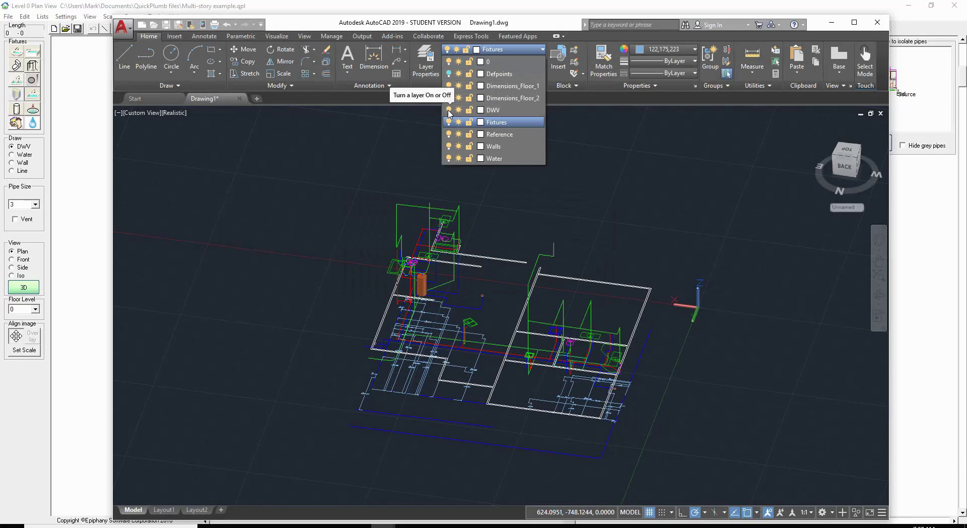
click(448, 146)
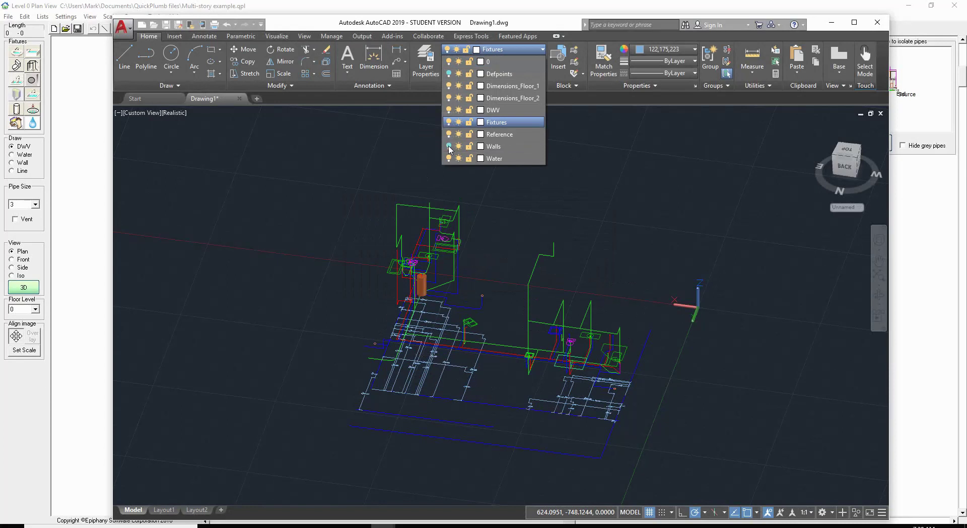
click(449, 147)
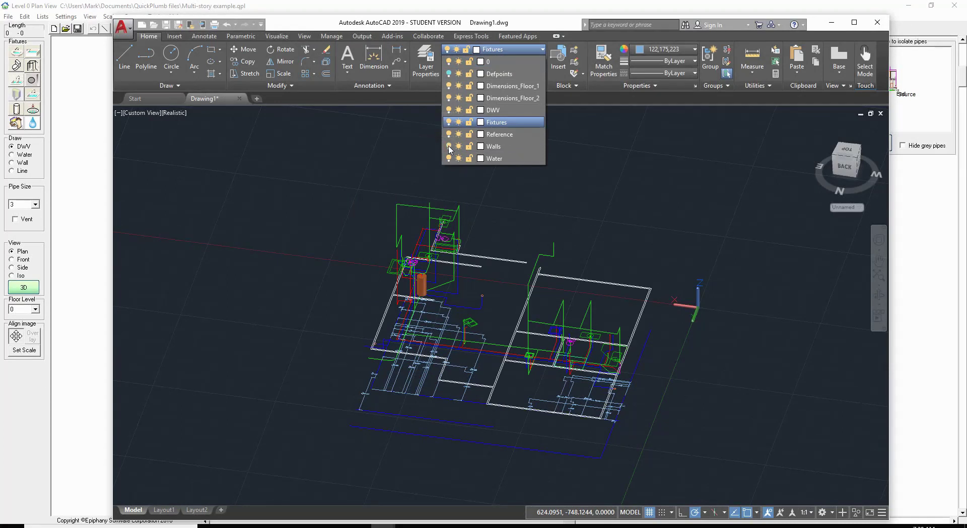
click(449, 158)
click(449, 158)
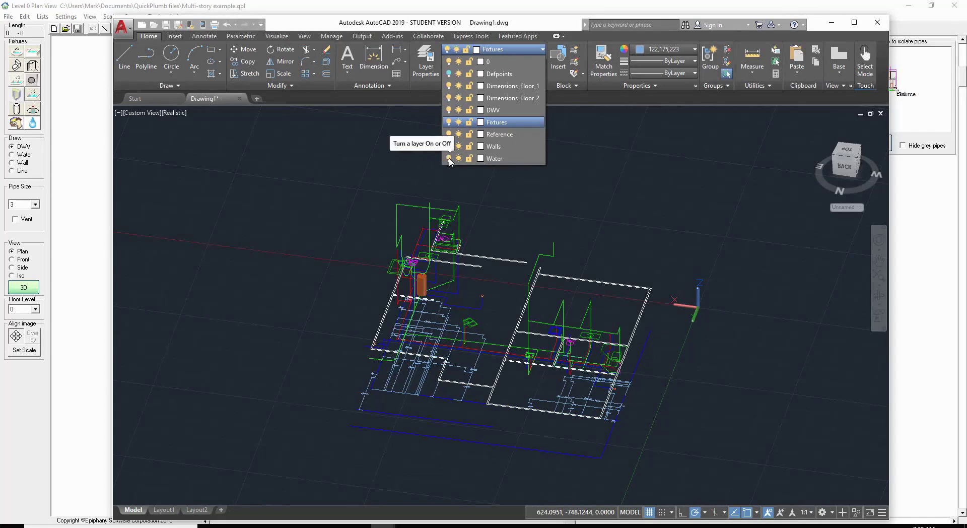
click(449, 86)
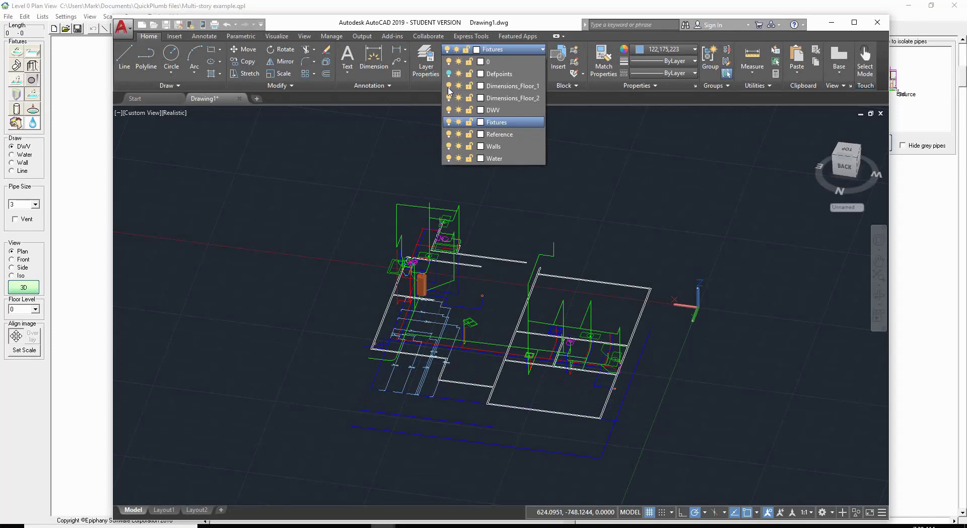
click(449, 98)
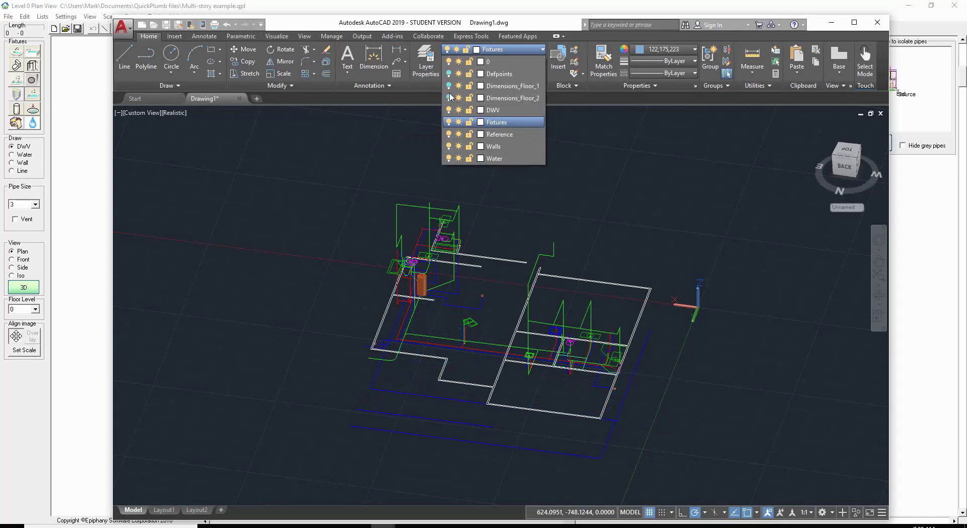
click(449, 99)
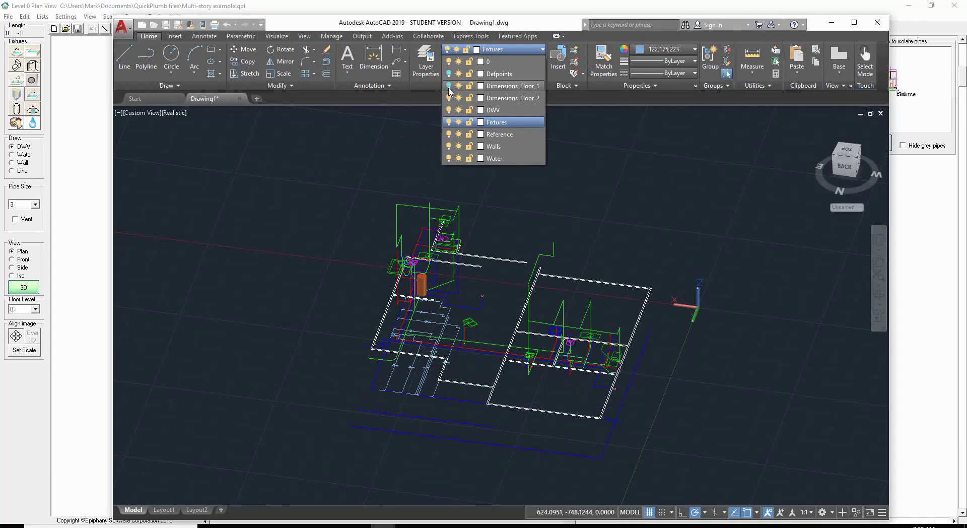
click(449, 86)
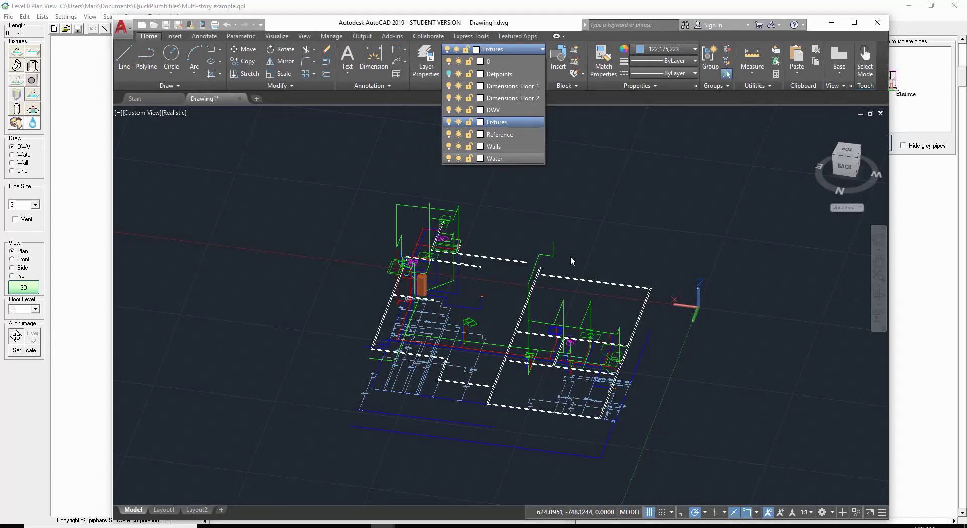
scroll(571, 355, up, 3)
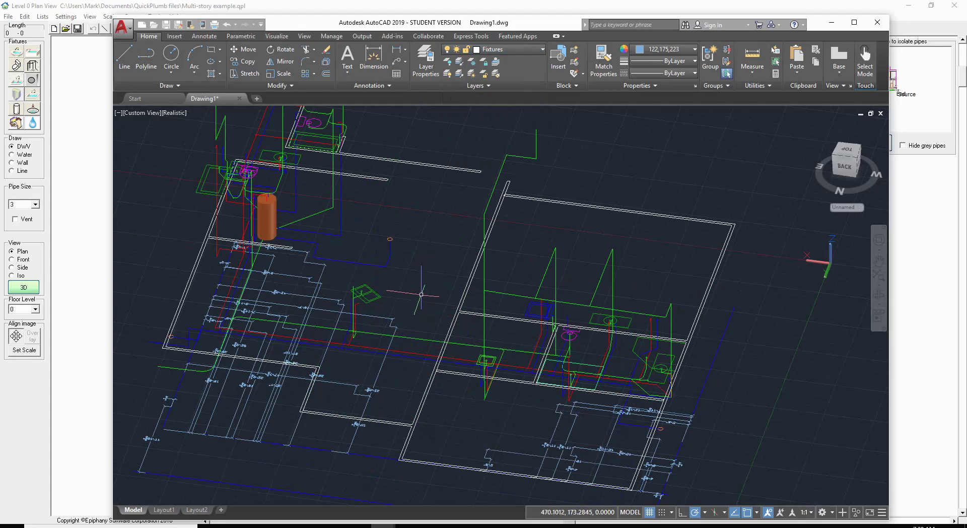
Orbit the 3D pipe model to another side, then switch to the Top plan view
click(875, 182)
mouse_move(875, 182)
mouse_down()
mouse_move(870, 204)
mouse_move(797, 239)
mouse_move(857, 248)
mouse_move(802, 367)
mouse_move(838, 397)
mouse_move(857, 398)
mouse_move(847, 302)
mouse_up()
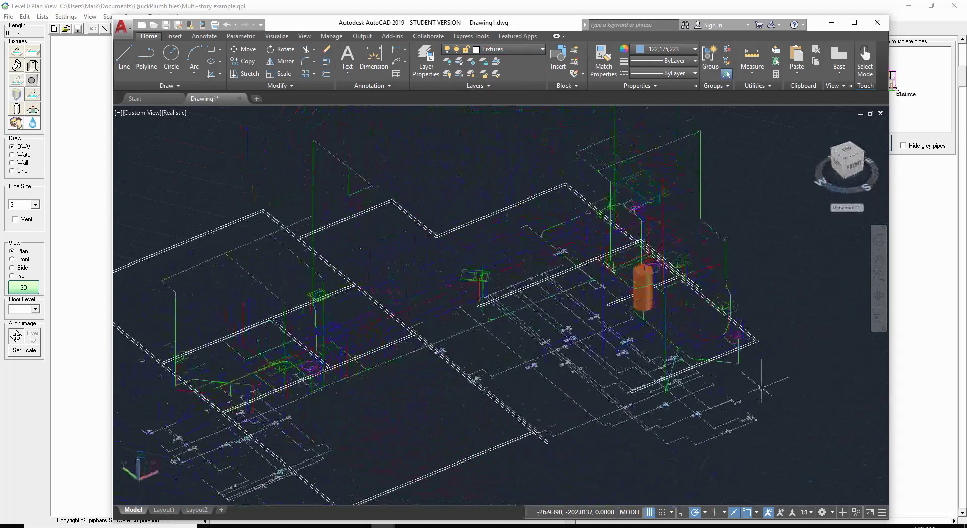
click(848, 151)
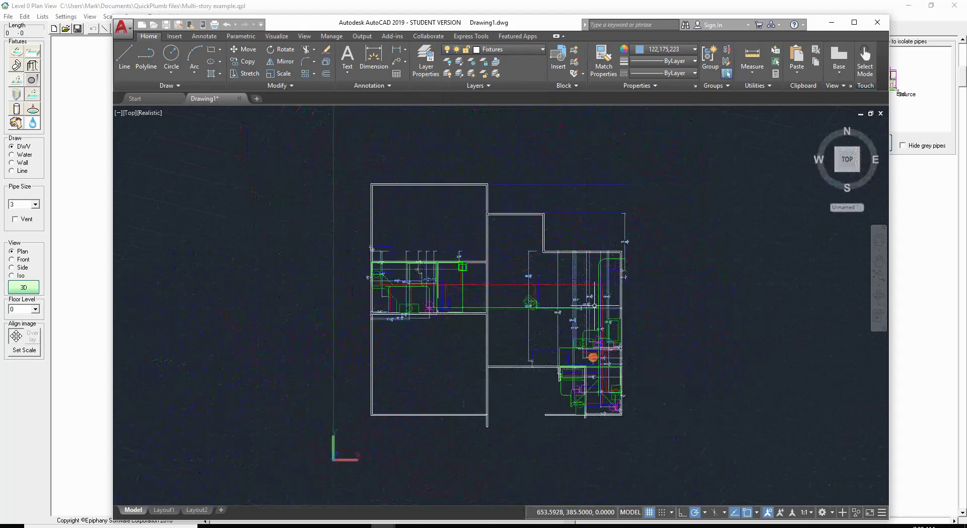
Zoom in on the plan's pipe dimension labels, then minimize this drawing window
scroll(603, 299, up, 2)
scroll(603, 300, up, 2)
scroll(603, 298, up, 2)
scroll(603, 298, up, 3)
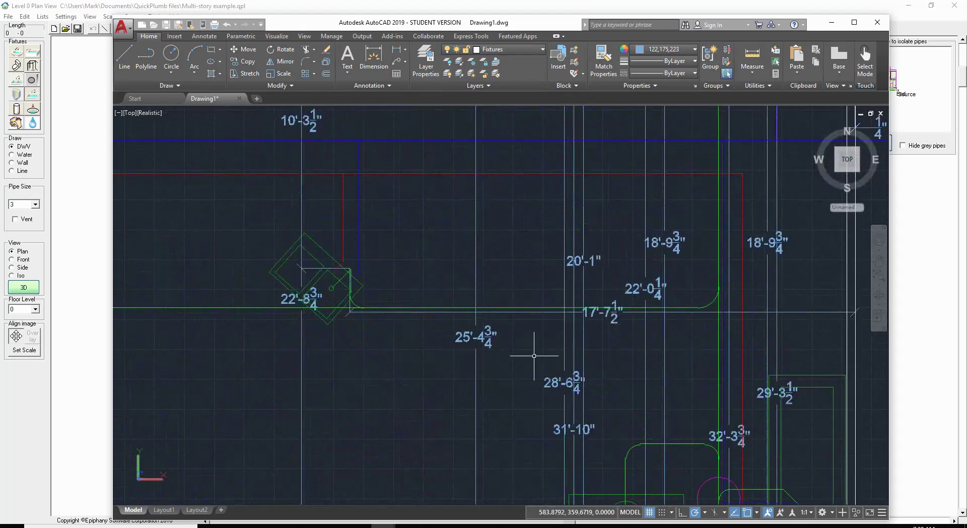
scroll(534, 356, down, 3)
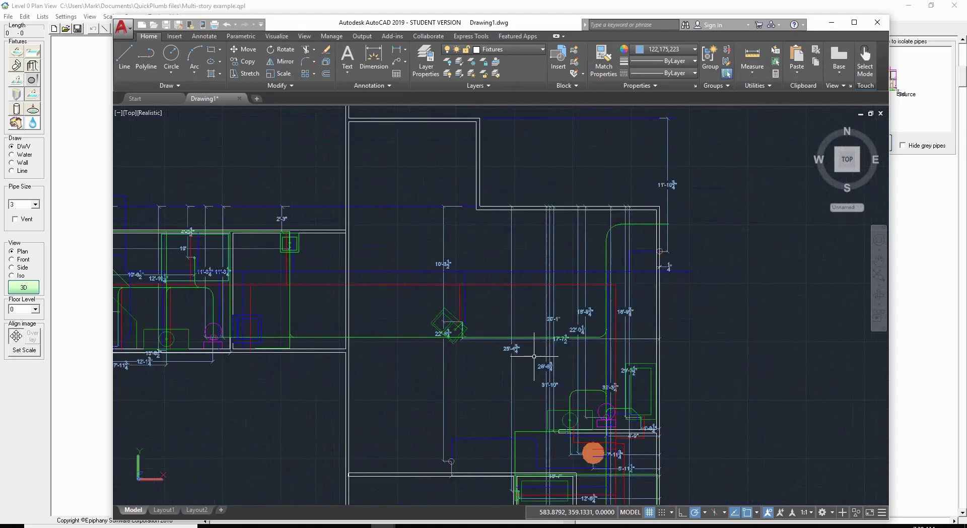
scroll(534, 356, down, 3)
scroll(310, 314, up, 2)
scroll(310, 314, up, 2)
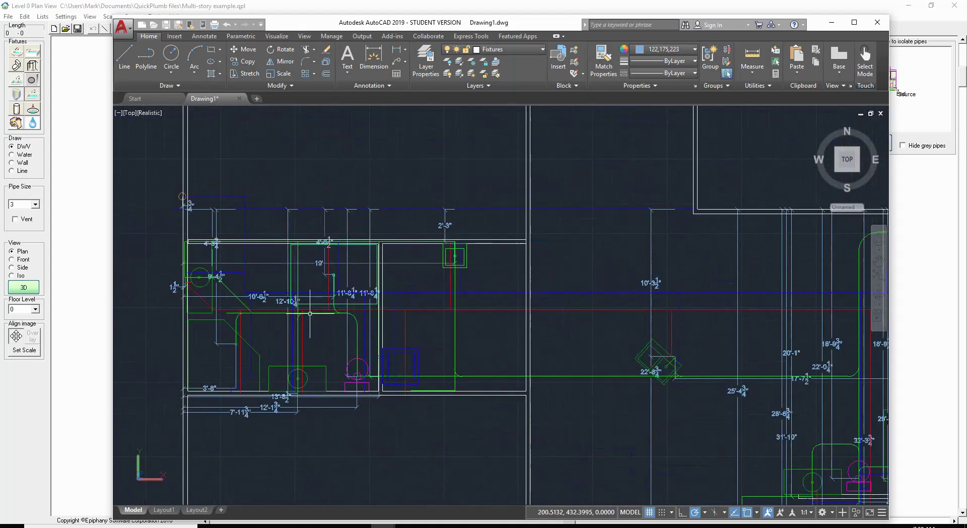
scroll(310, 313, up, 1)
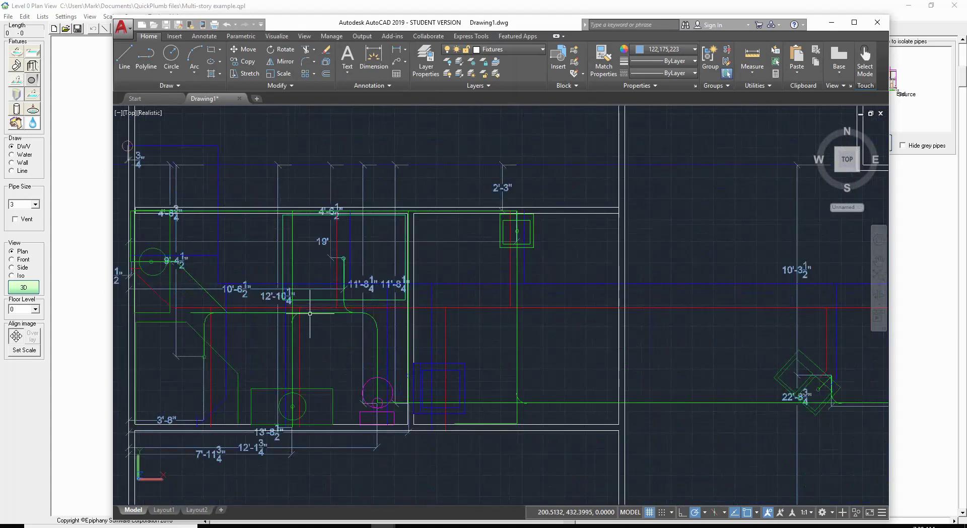
scroll(310, 313, down, 2)
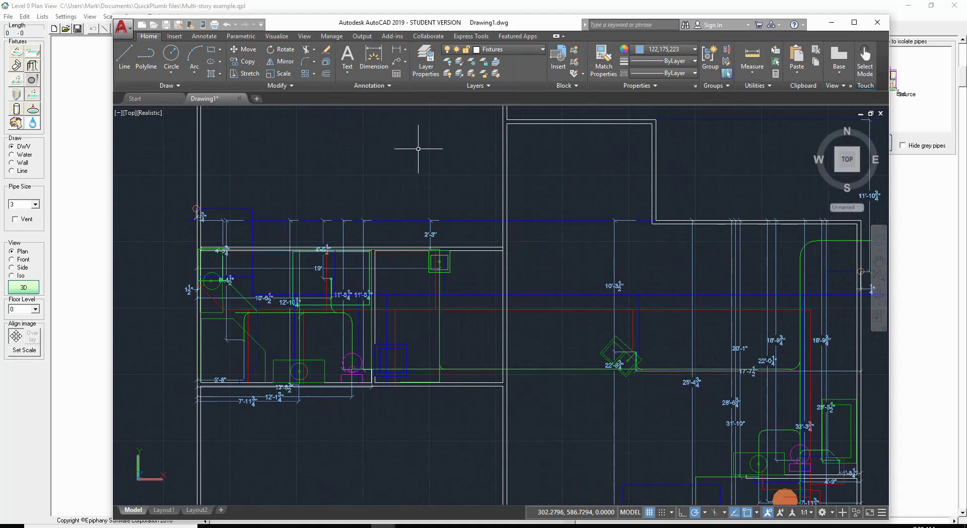
click(830, 23)
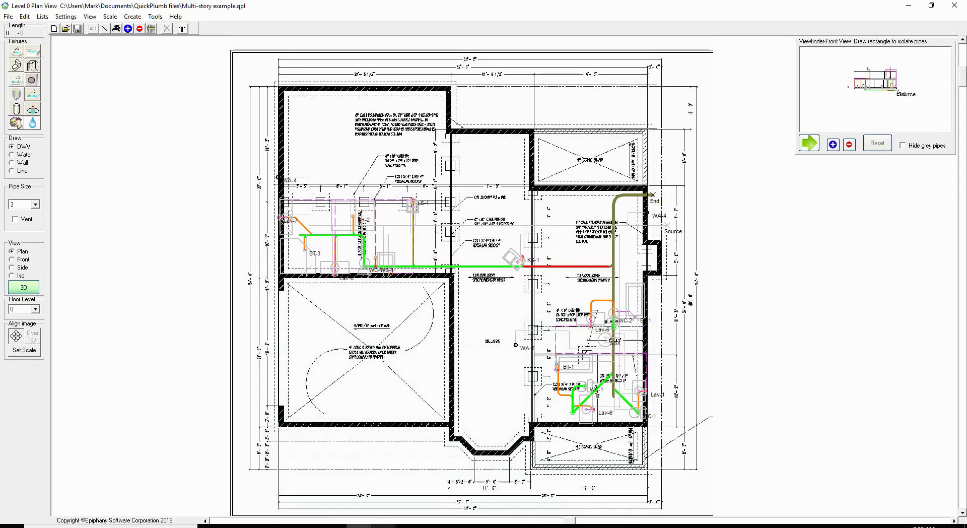
mouse_move(384, 525)
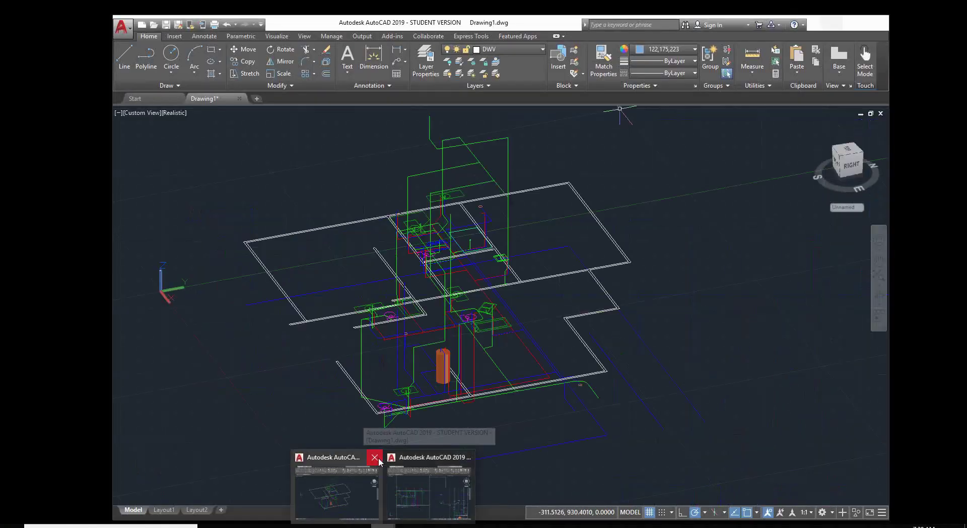
Close Drawing1 without saving and open QuickPlumb's 3D view of the stacked floors
click(376, 457)
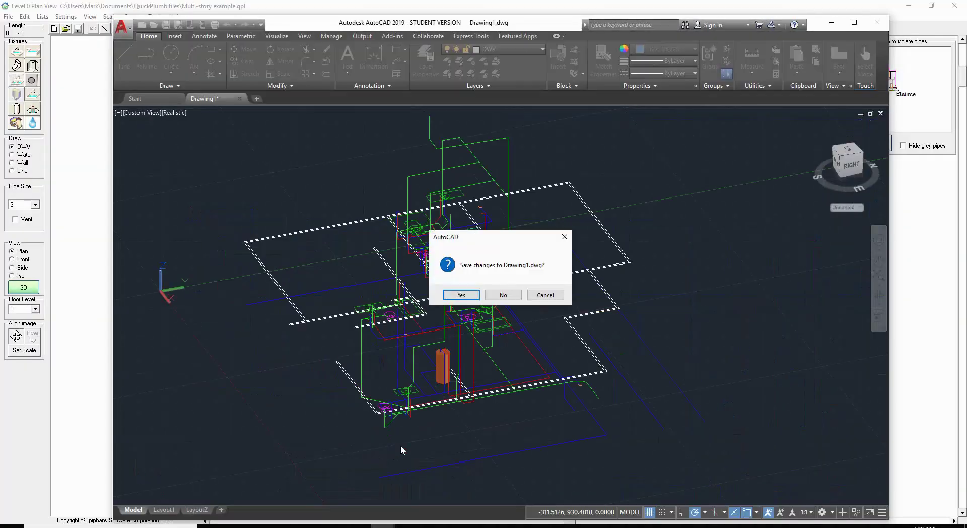
click(504, 295)
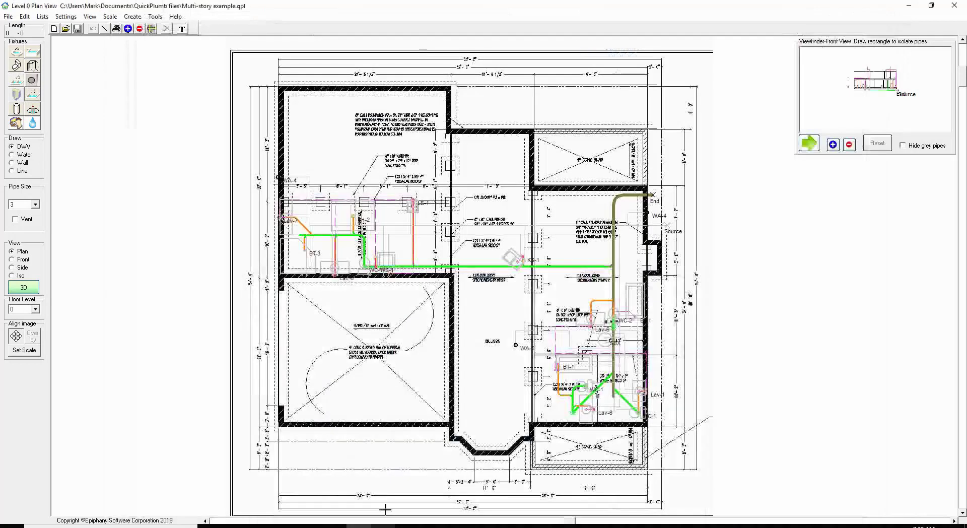
click(23, 287)
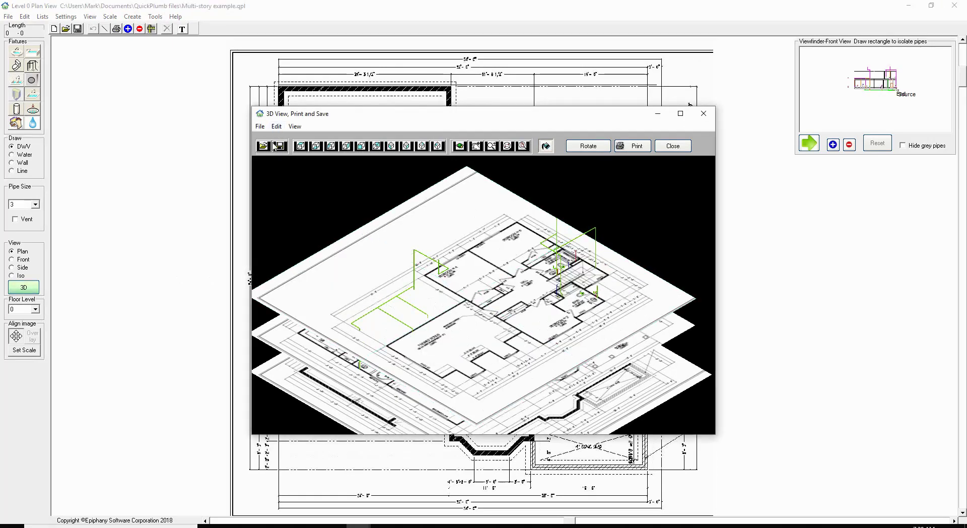
Export the 3D view's model to AutoCAD 2019 via its File menu
click(261, 128)
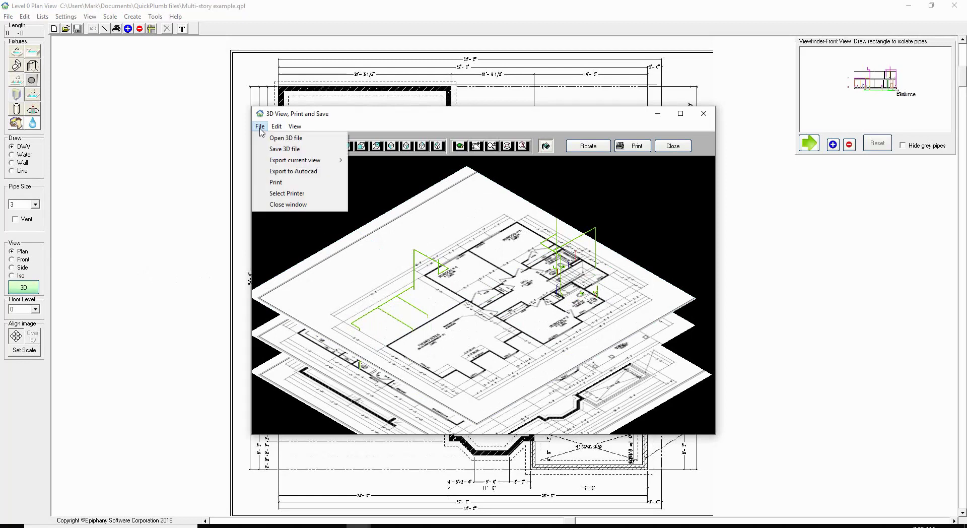
click(276, 172)
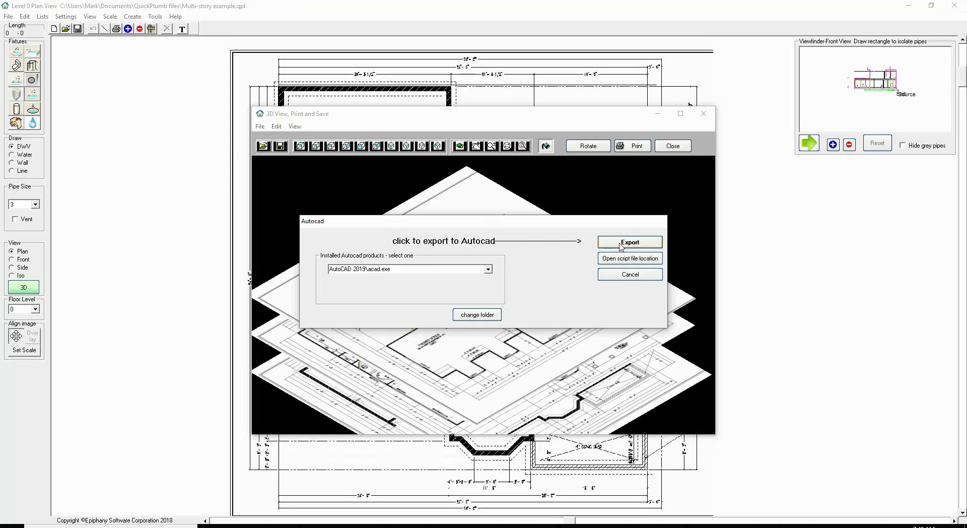
click(621, 246)
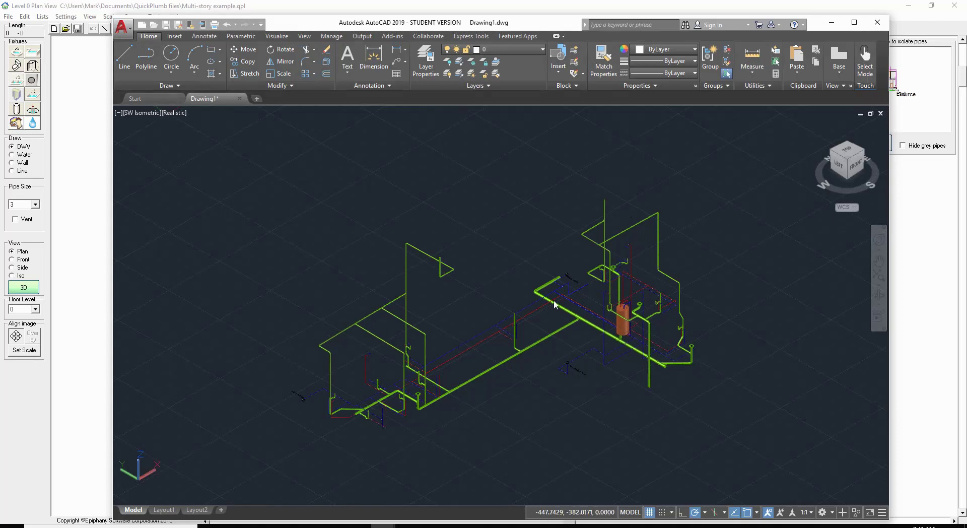
mouse_move(846, 162)
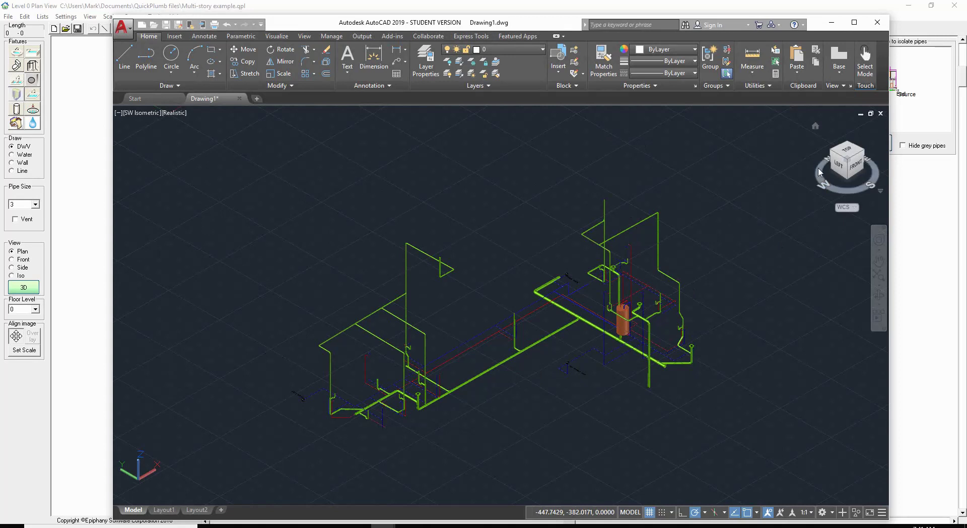
Orbit the exported pipe model slightly around its vertical axis
mouse_move(822, 188)
mouse_down()
mouse_move(827, 239)
mouse_move(812, 209)
mouse_move(820, 199)
mouse_up()
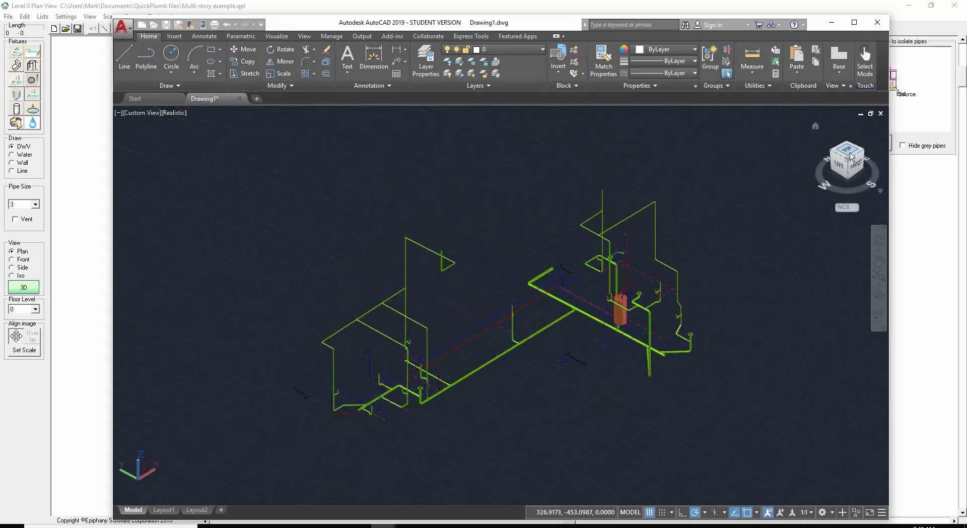
Tilt the green pipe model to a top-down view and zoom in on it
drag(850, 154, 848, 184)
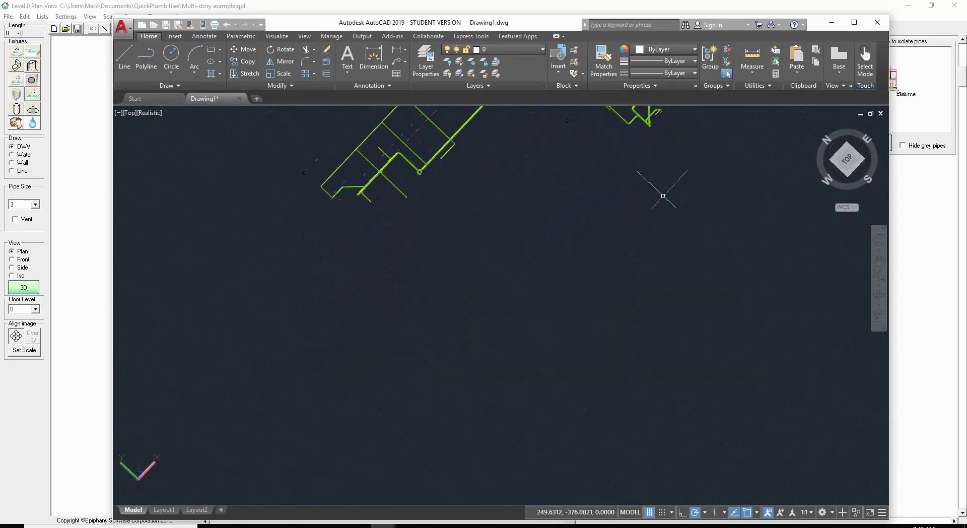
scroll(656, 194, down, 3)
scroll(648, 194, down, 2)
scroll(641, 151, up, 3)
scroll(646, 131, up, 2)
scroll(646, 131, up, 2)
scroll(647, 132, up, 2)
scroll(647, 132, up, 2)
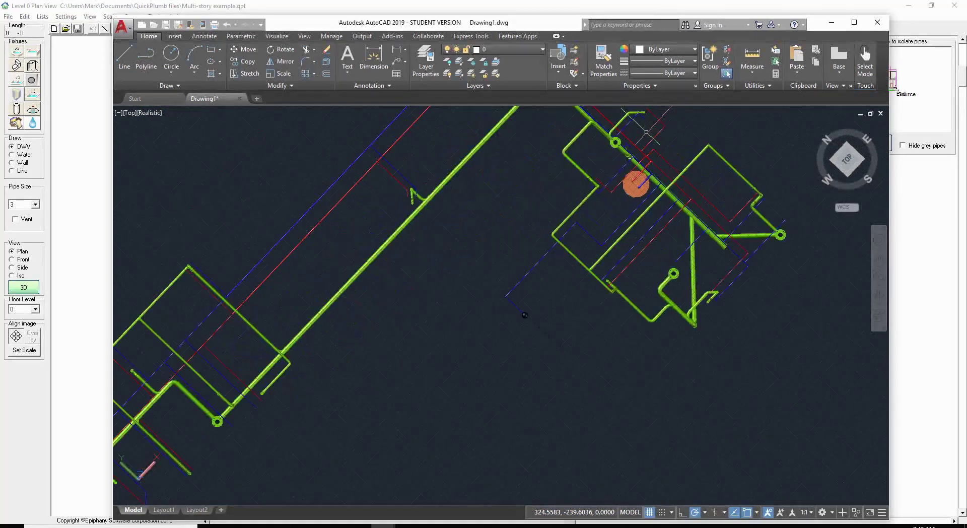
Reset to the isometric corner view and orbit around to the model's back side
mouse_move(844, 166)
mouse_down()
mouse_move(844, 155)
mouse_move(855, 158)
mouse_up()
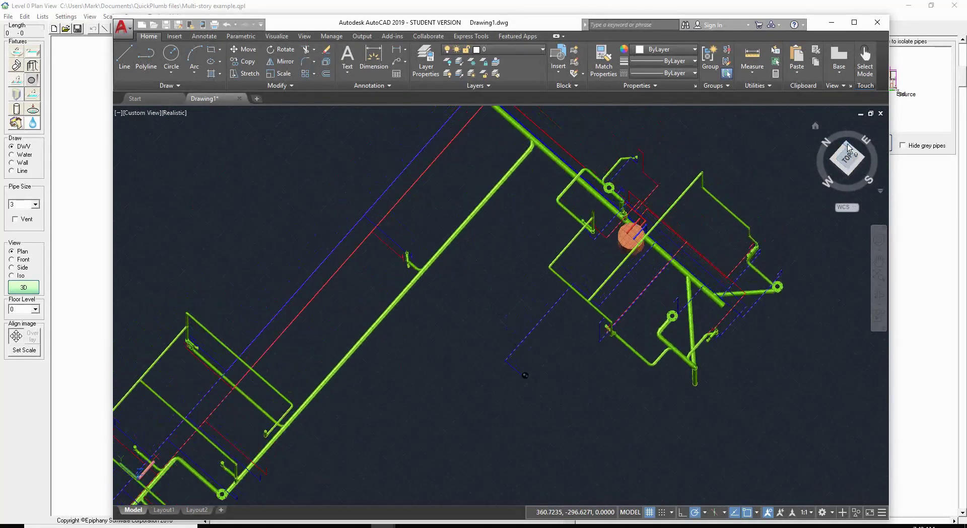
click(849, 148)
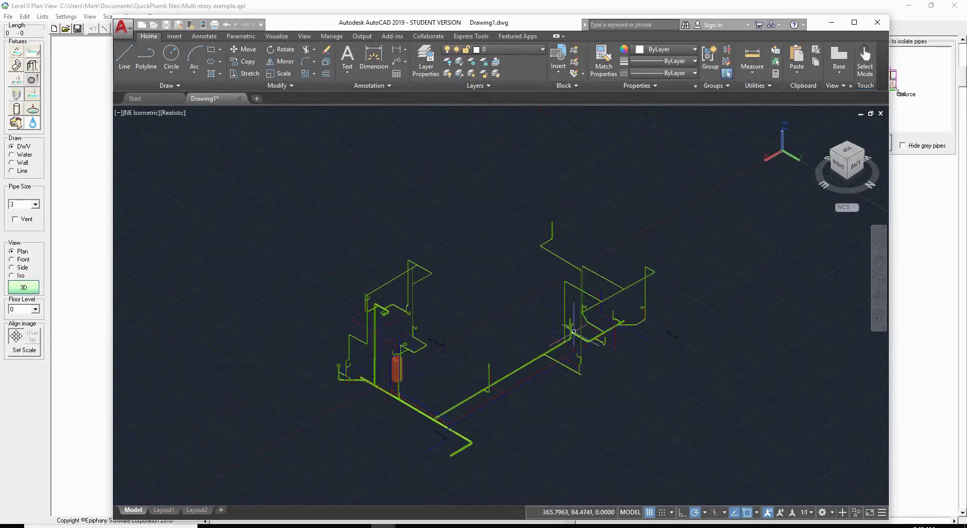
mouse_move(847, 162)
mouse_move(877, 173)
mouse_down()
mouse_move(855, 263)
mouse_move(792, 422)
mouse_move(760, 447)
mouse_move(779, 386)
mouse_move(761, 276)
mouse_up()
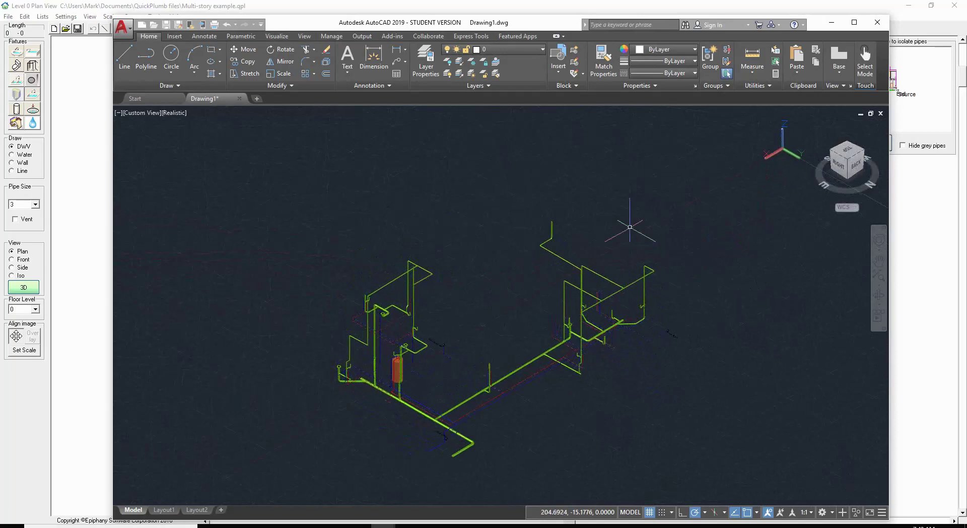
Zoom toward the orange water heater, orbit around its piping, and recentre the pipes
scroll(396, 330, up, 2)
scroll(396, 334, up, 3)
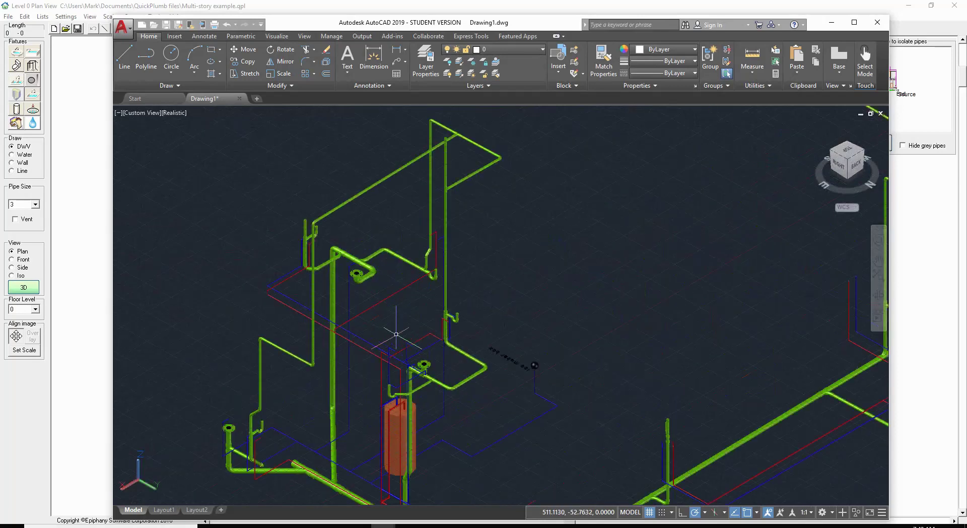
scroll(401, 317, up, 2)
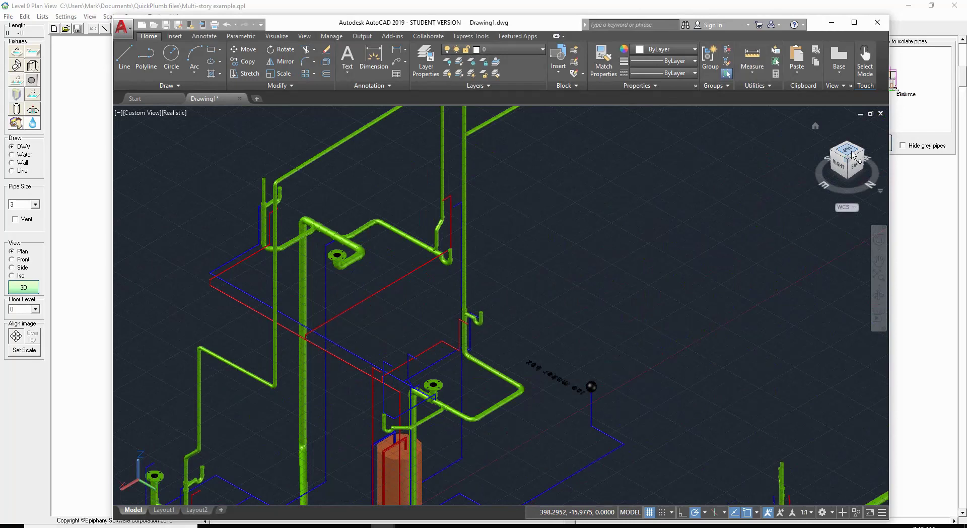
mouse_move(849, 152)
mouse_down()
mouse_move(859, 114)
mouse_move(854, 168)
mouse_up()
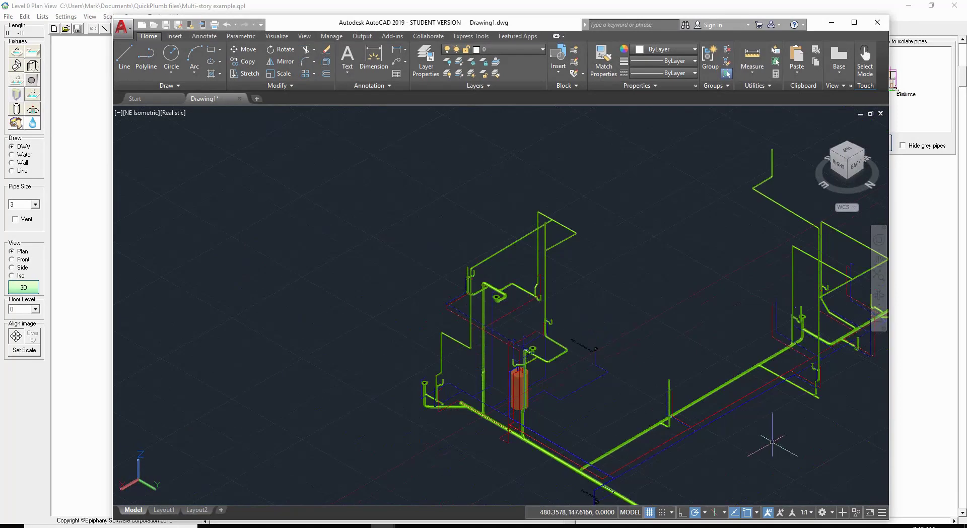
scroll(817, 444, down, 2)
scroll(816, 444, up, 2)
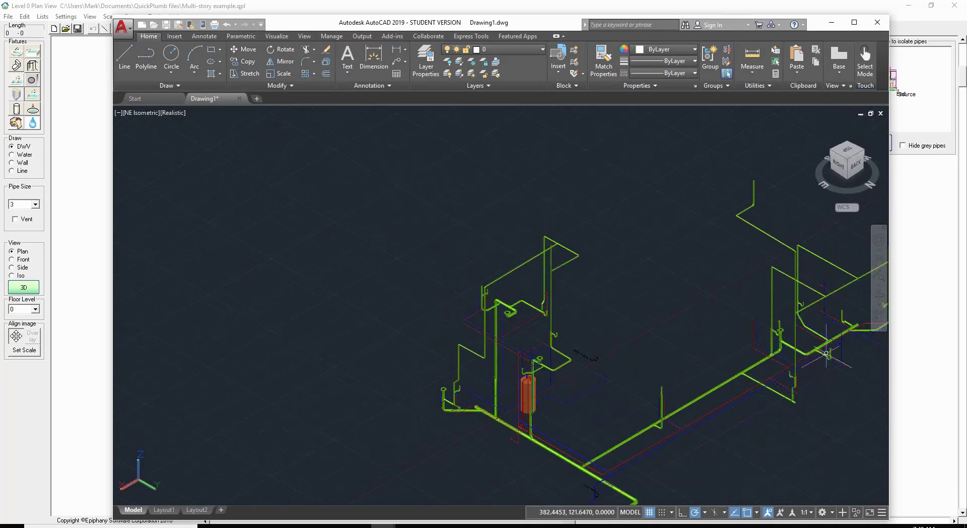
middle_drag(828, 330, 569, 299)
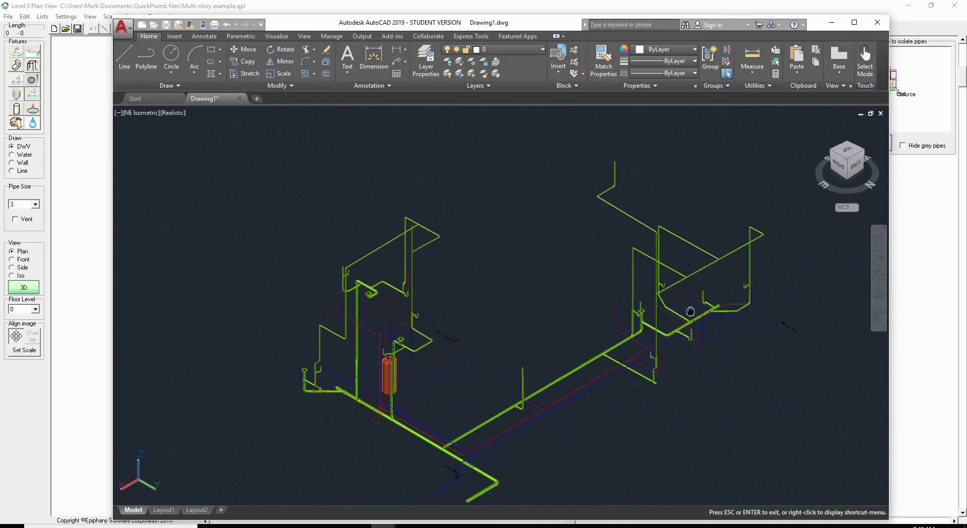
Zoom closer and orbit to see the water heater's side and connected pipes
scroll(583, 289, down, 2)
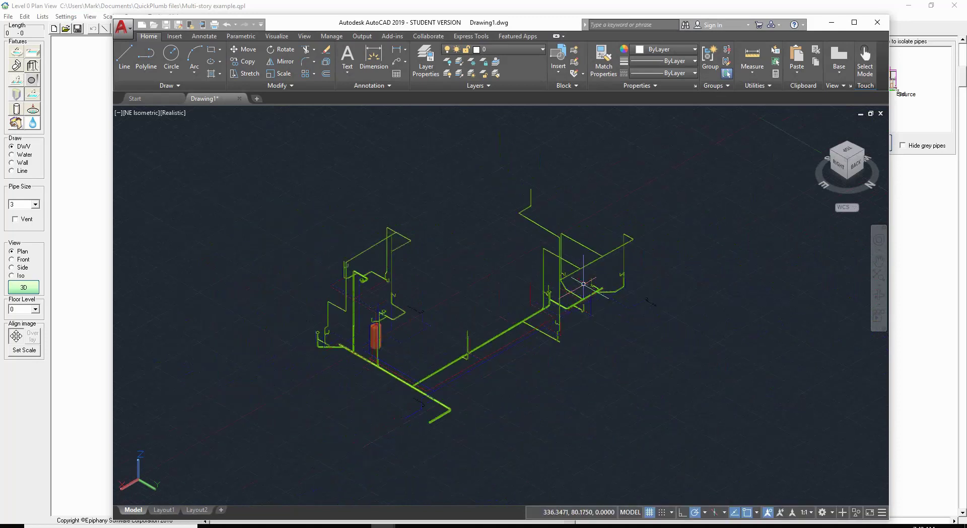
scroll(302, 328, up, 1)
scroll(277, 327, up, 1)
scroll(277, 327, up, 1)
scroll(278, 327, up, 2)
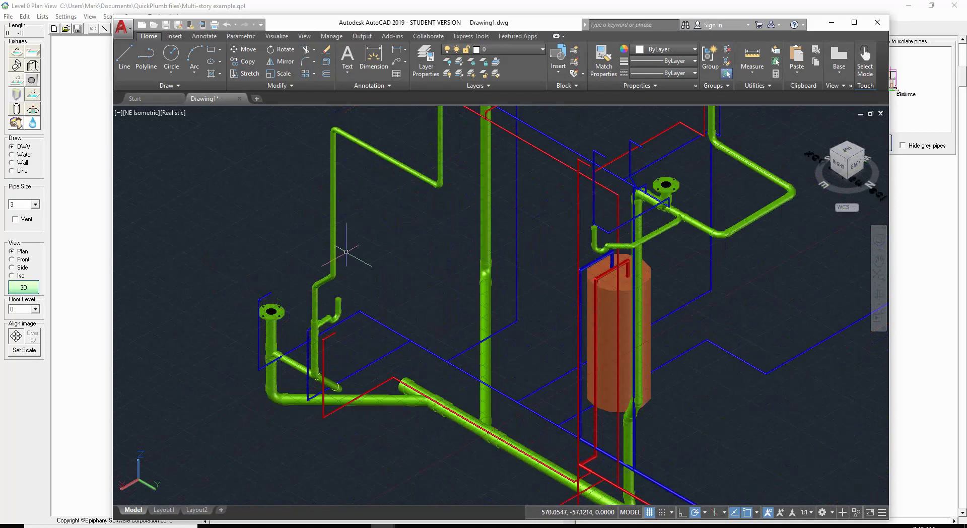
mouse_move(851, 154)
mouse_down()
mouse_move(851, 135)
mouse_move(851, 146)
mouse_up()
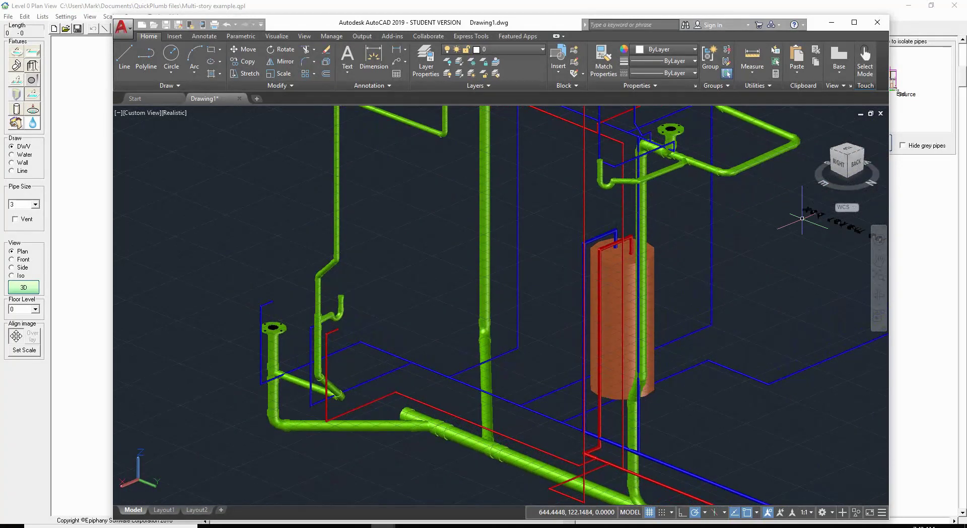
click(543, 51)
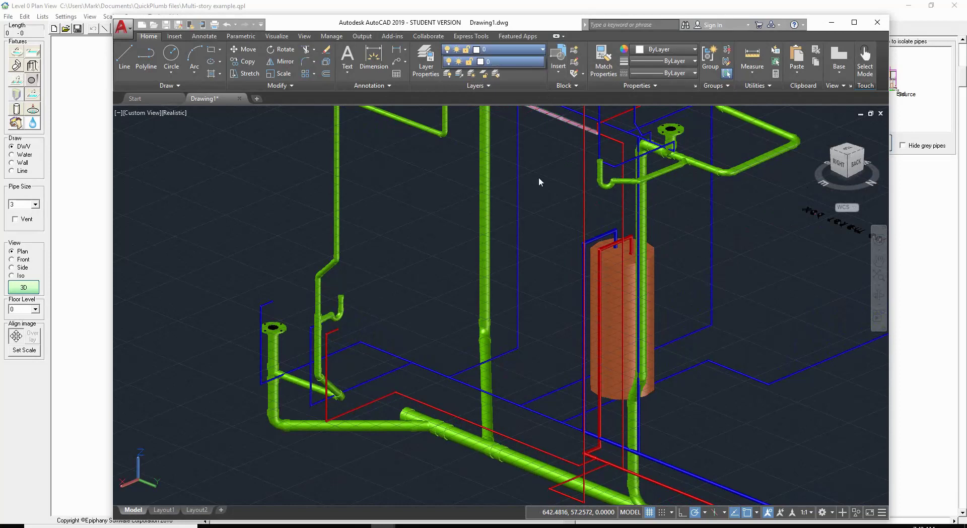